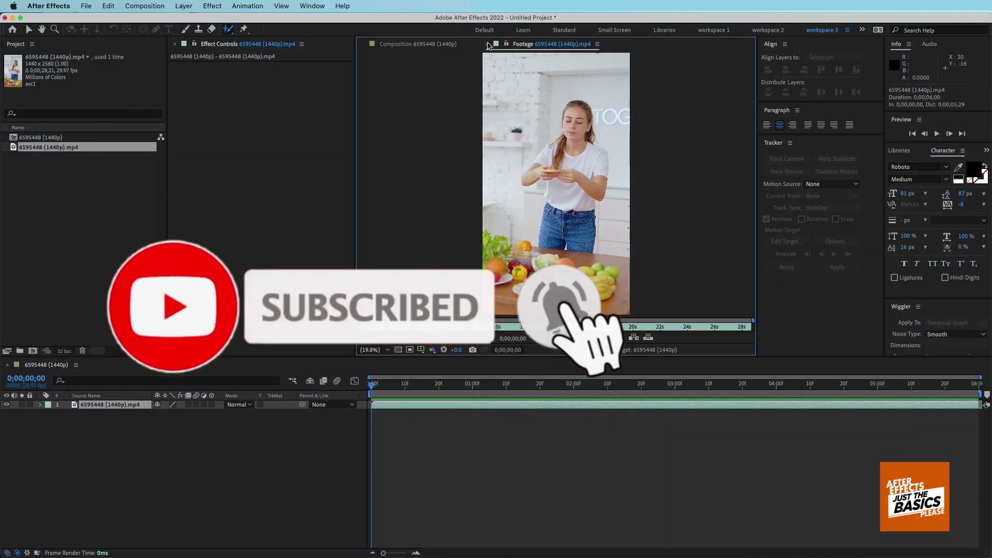
click(487, 45)
key(super+shift+c)
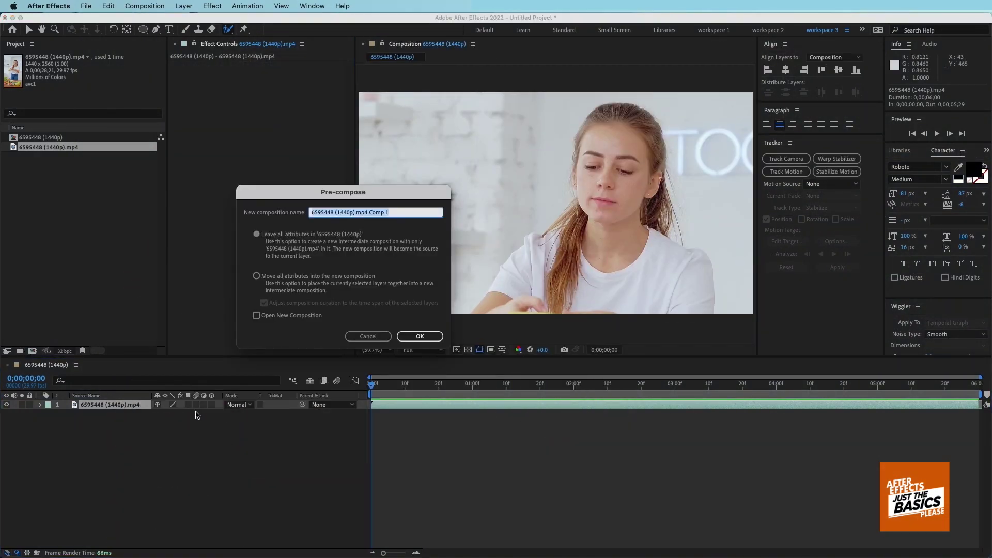
click(257, 277)
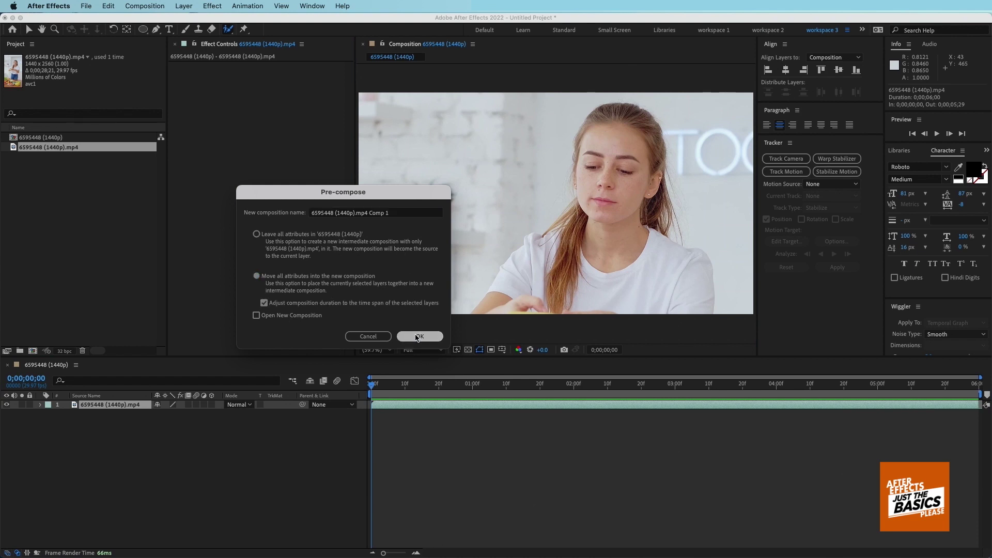
click(433, 337)
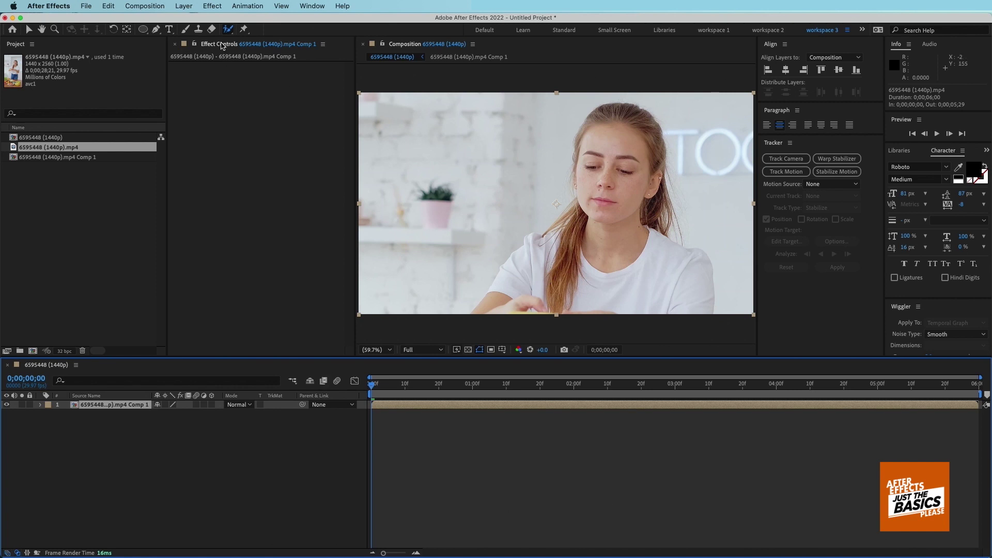
- Paint Roto Brush foreground strokes over the woman in the nested comp's Layer panel
alt+double_click(133, 407)
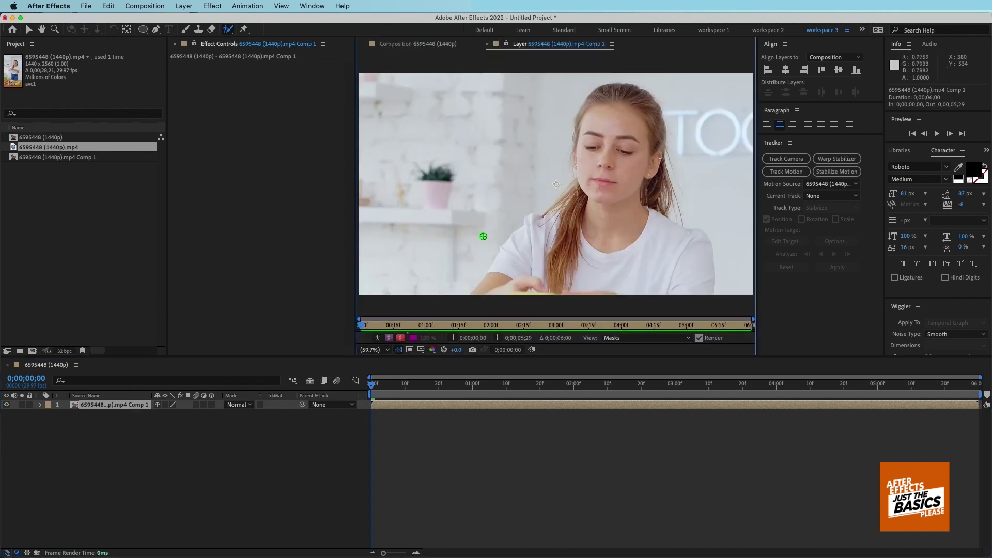
drag(486, 293, 506, 276)
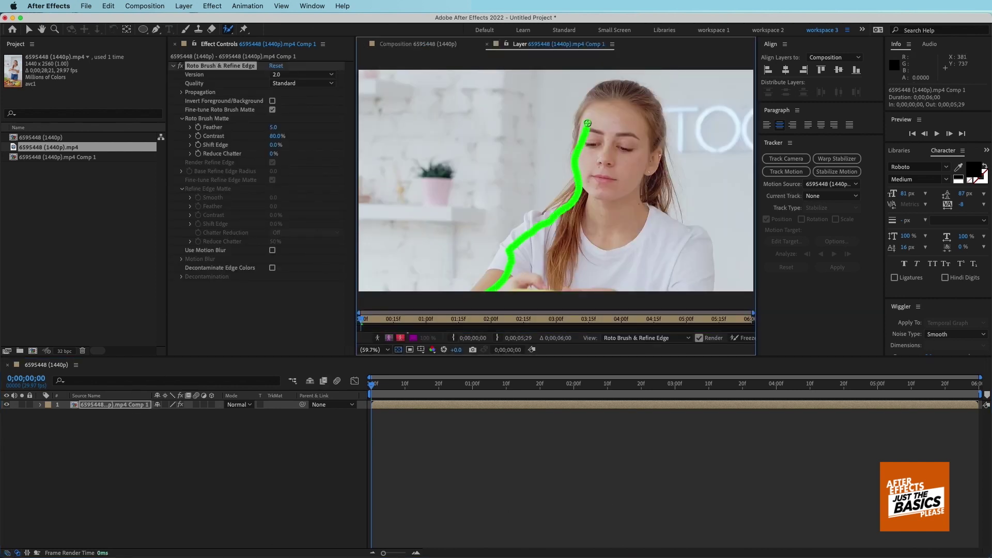
drag(634, 91, 639, 220)
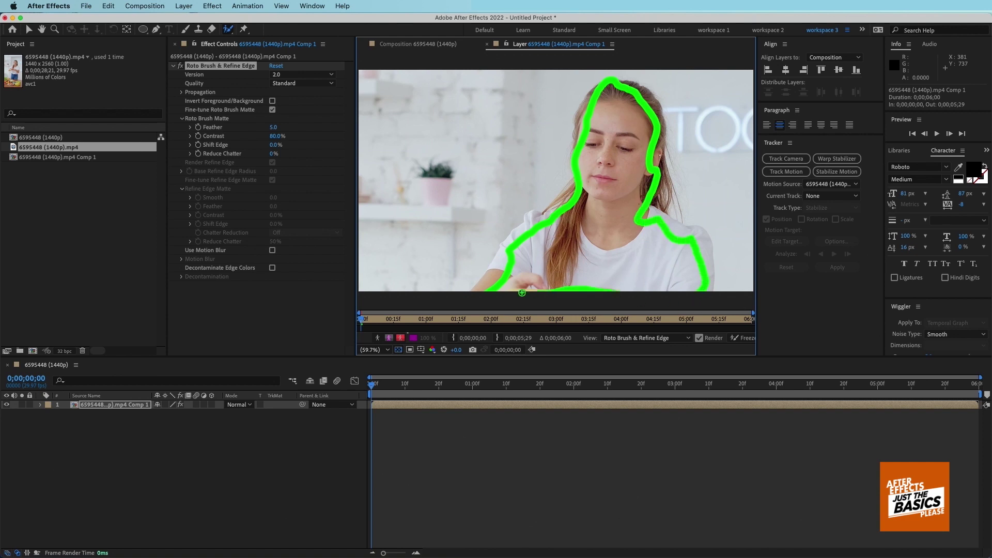
drag(563, 246, 581, 253)
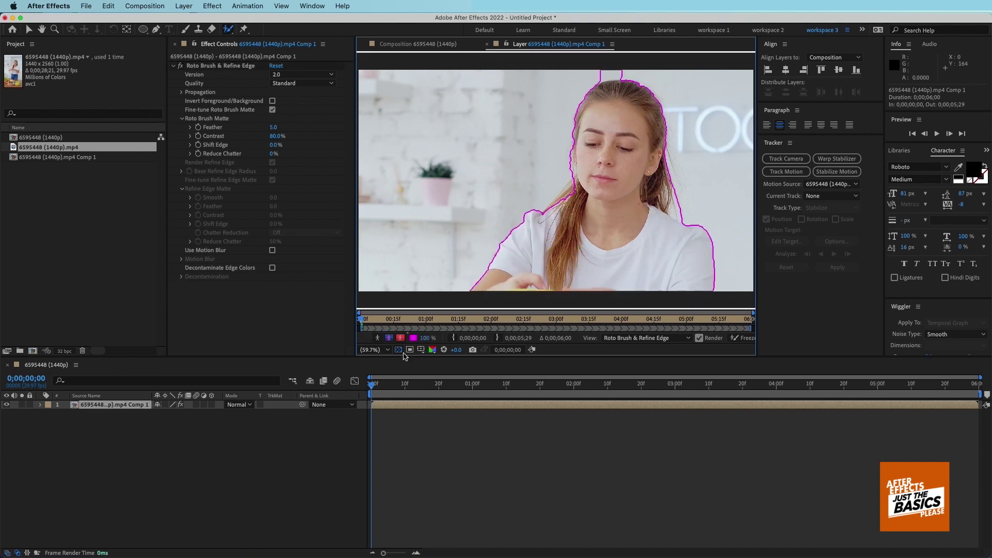
- Set the matte outline colour to red
click(414, 338)
drag(223, 289, 220, 329)
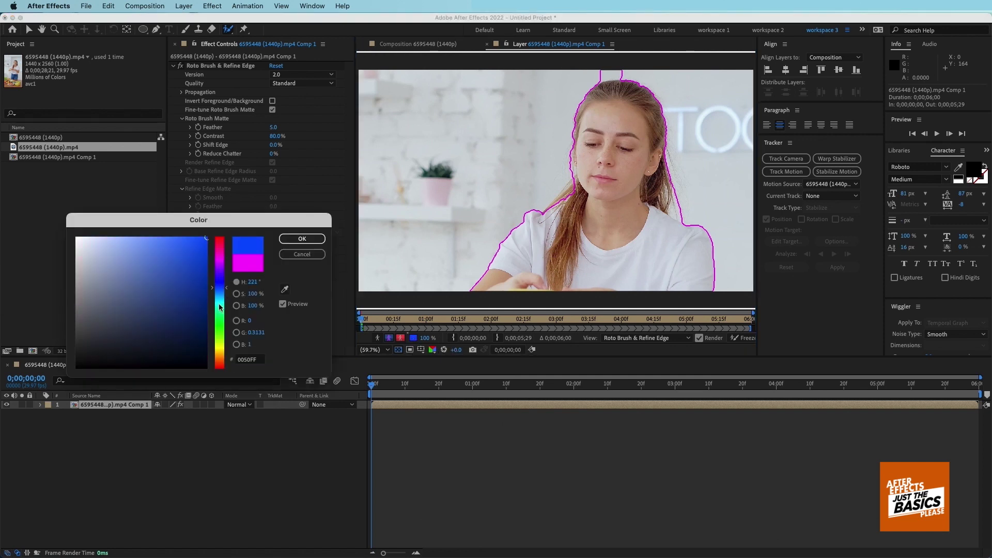
drag(219, 368, 219, 365)
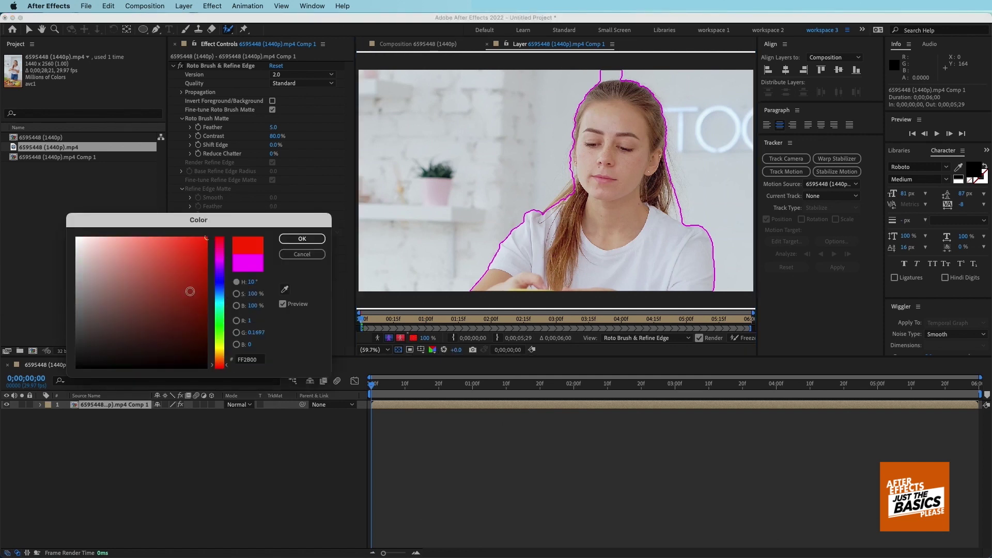
click(293, 238)
- Add the woman's face, neck and shirt to the selection and make the outline purple
mouse_move(511, 268)
mouse_down()
mouse_move(582, 193)
mouse_move(576, 250)
mouse_up()
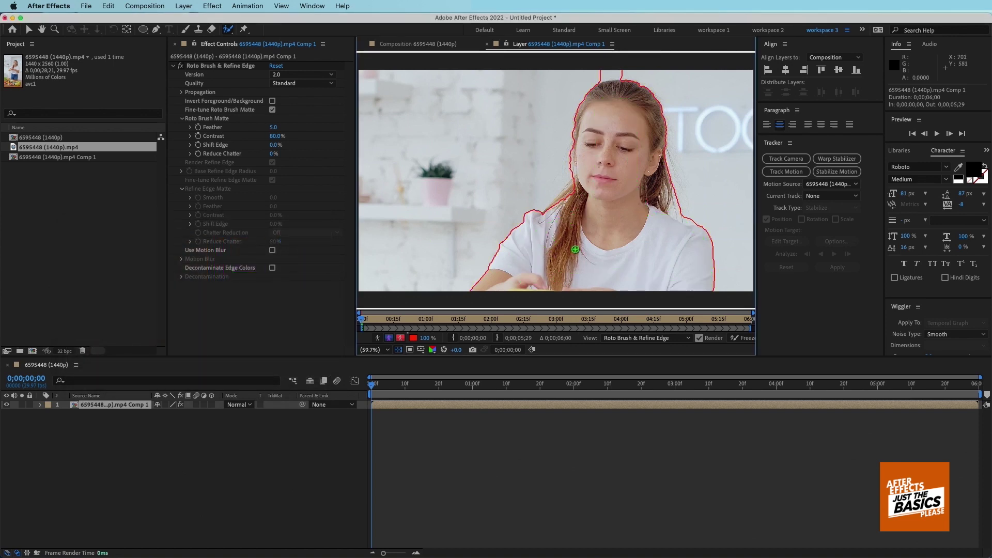
click(414, 338)
click(222, 268)
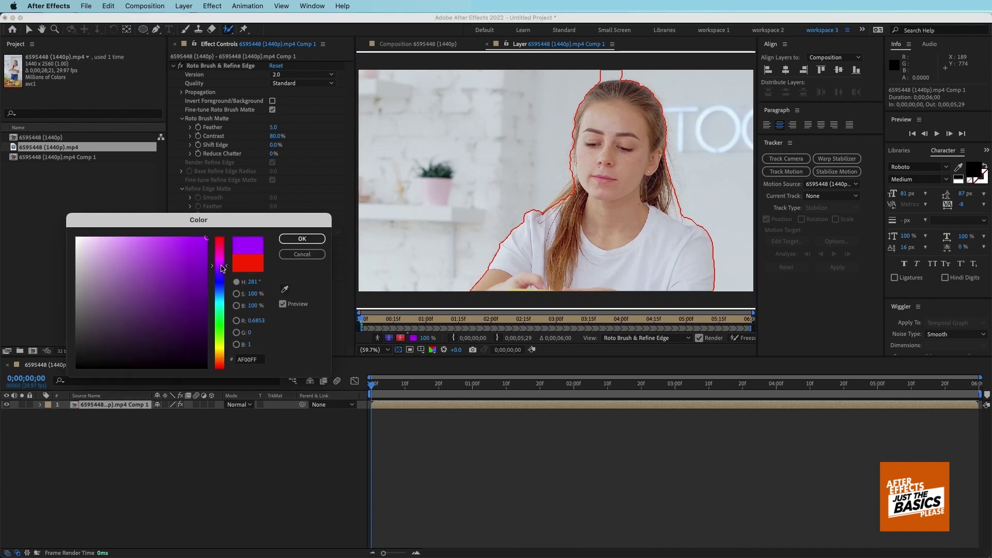
click(302, 239)
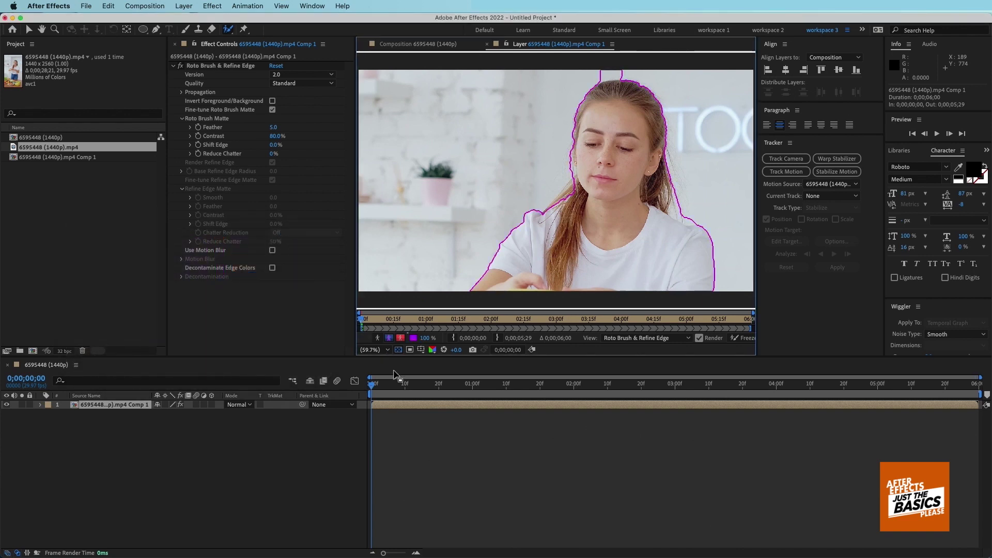
- Add more hair, then subtract excess background at the shoulder and top of the head
drag(537, 206, 575, 182)
drag(696, 221, 719, 220)
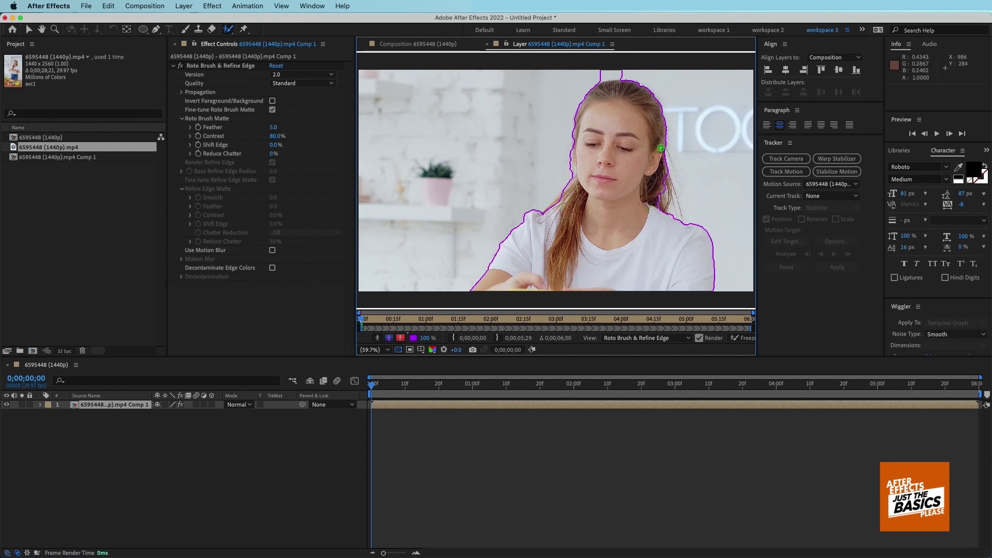
drag(597, 76, 654, 77)
- Set the Roto Brush Matte to Feather 12, Contrast 55%, Shift Edge 21% and Reduce Chatter 23%
click(273, 128)
text(12)
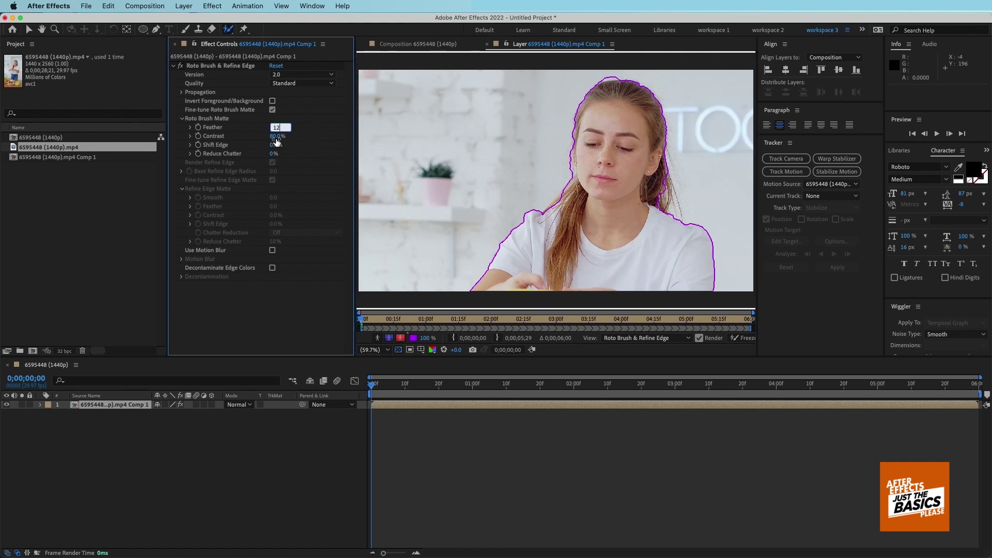
click(276, 138)
drag(274, 147, 274, 158)
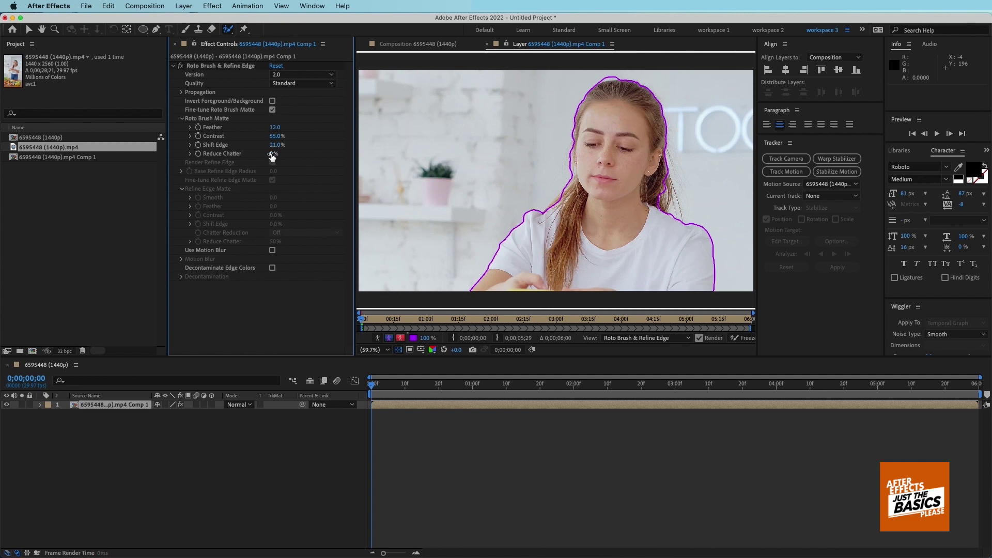
text(23)
click(463, 432)
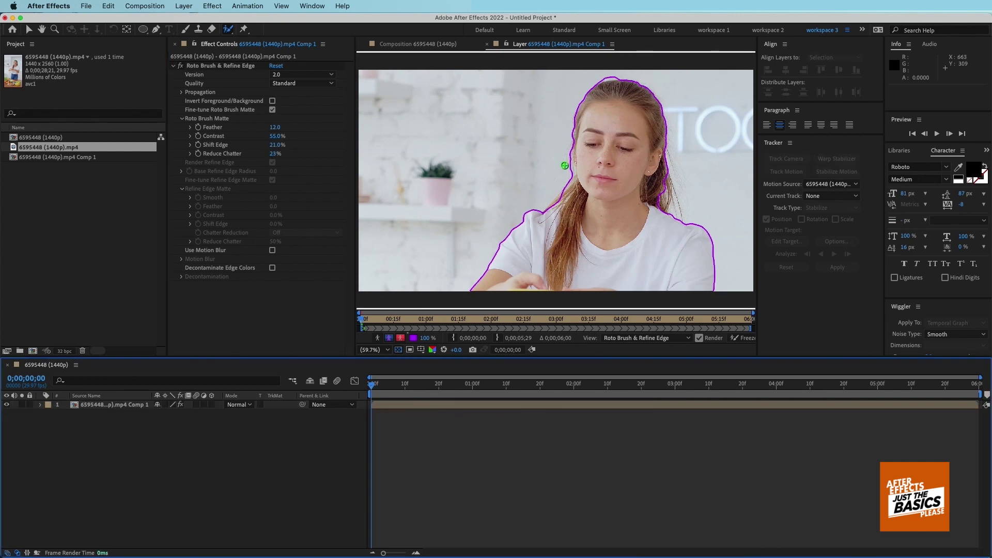
alt+click(568, 156)
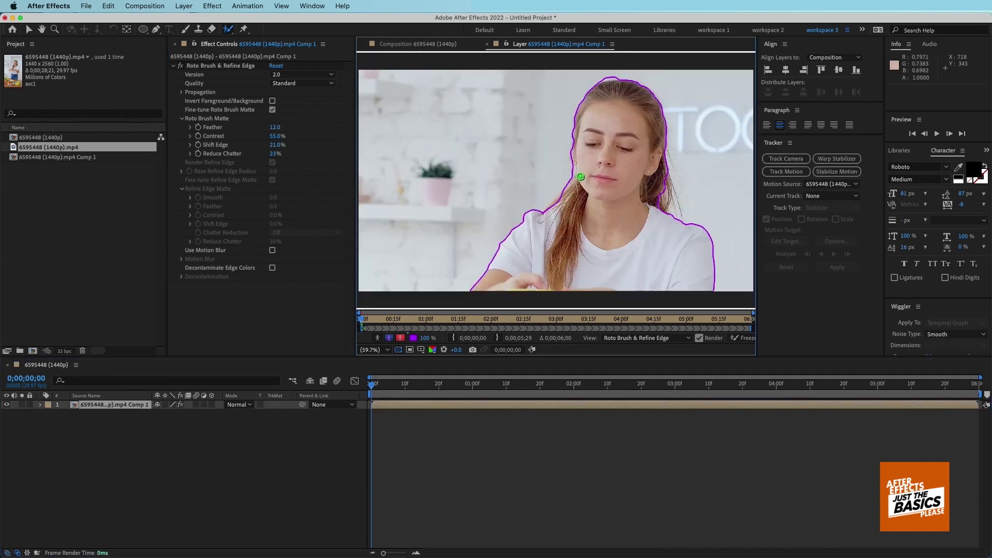
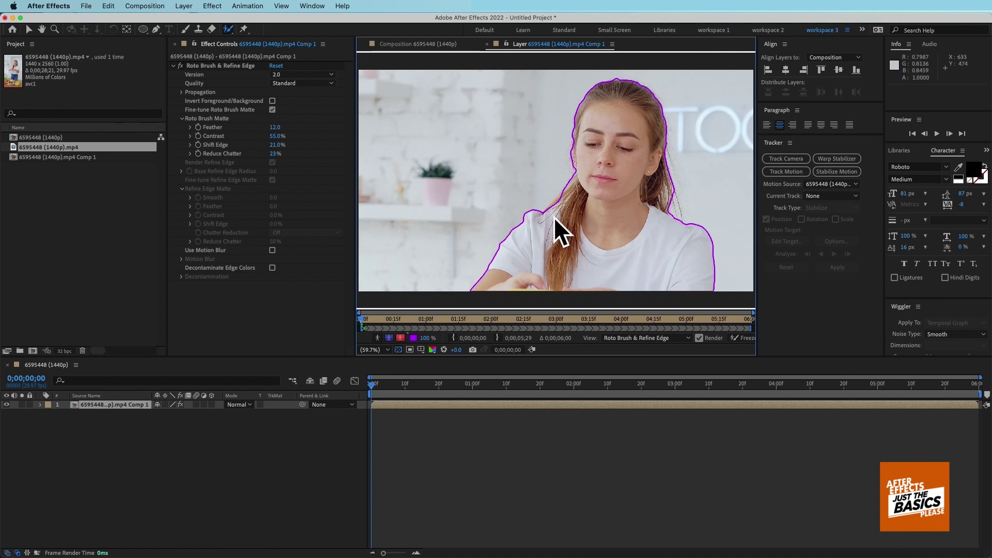
- Subtract the background above the woman's head from the matte, then step a frame forward to propagate it
alt+click(619, 78)
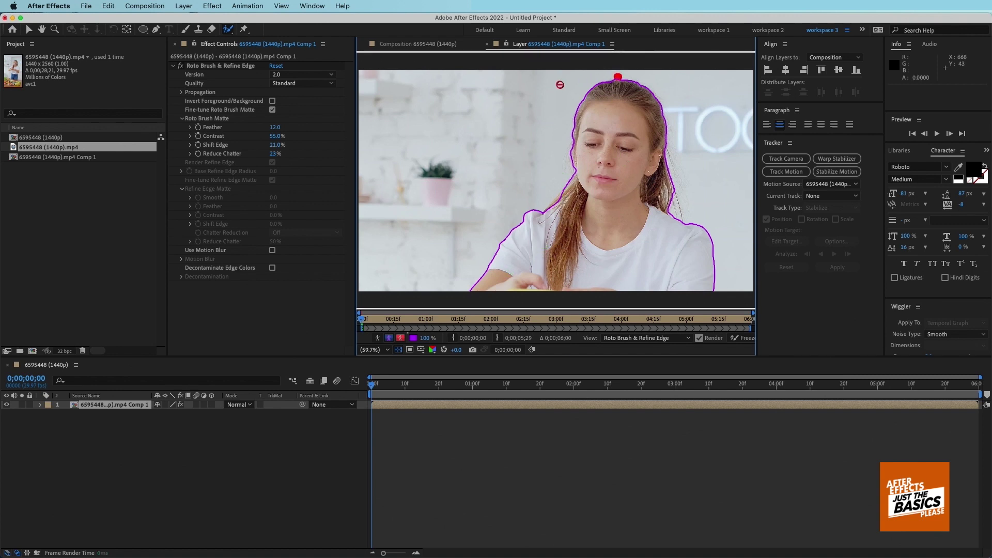
key(Page_Down)
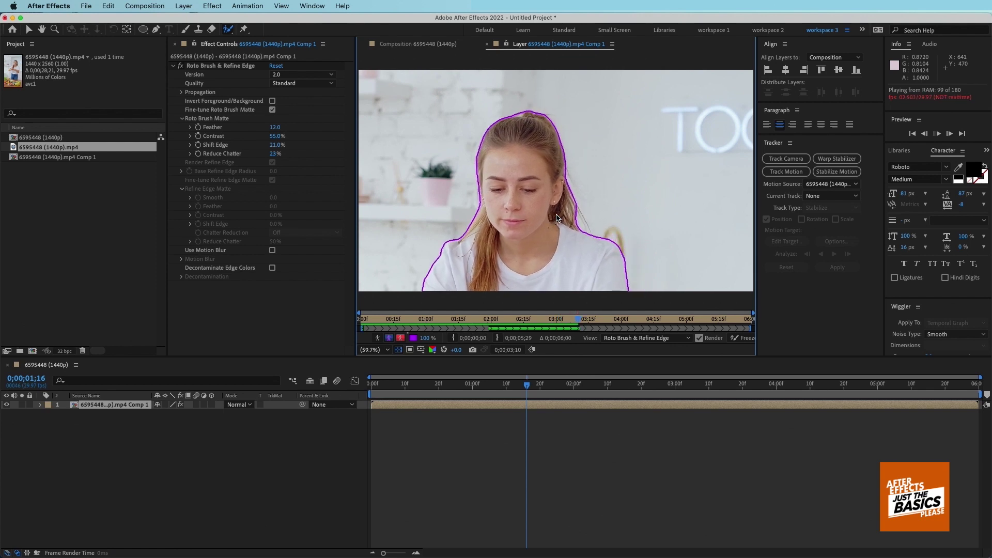
- From frame 0;00;02;21, add the top of the hair back into the matte and propagate forward
drag(670, 388, 645, 392)
key(space)
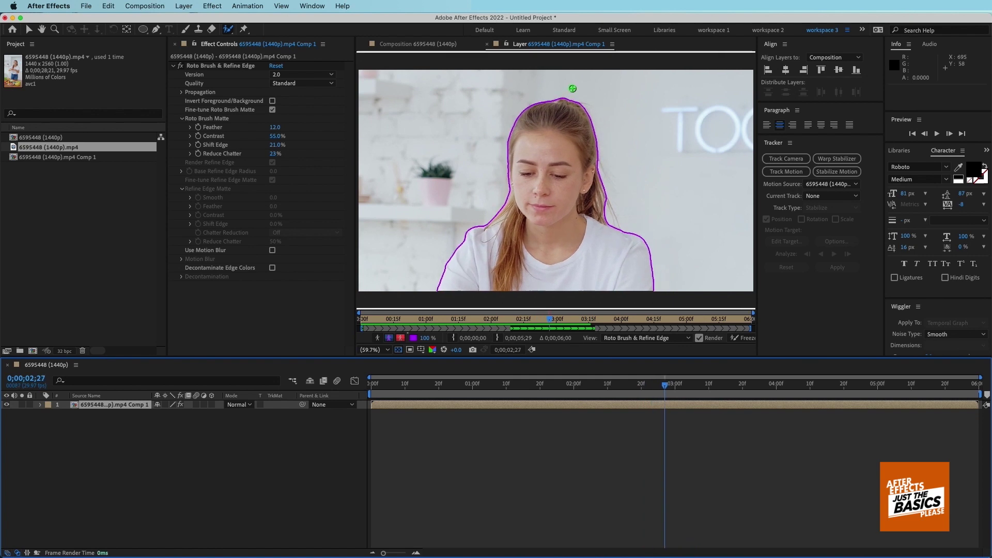
drag(539, 106, 543, 89)
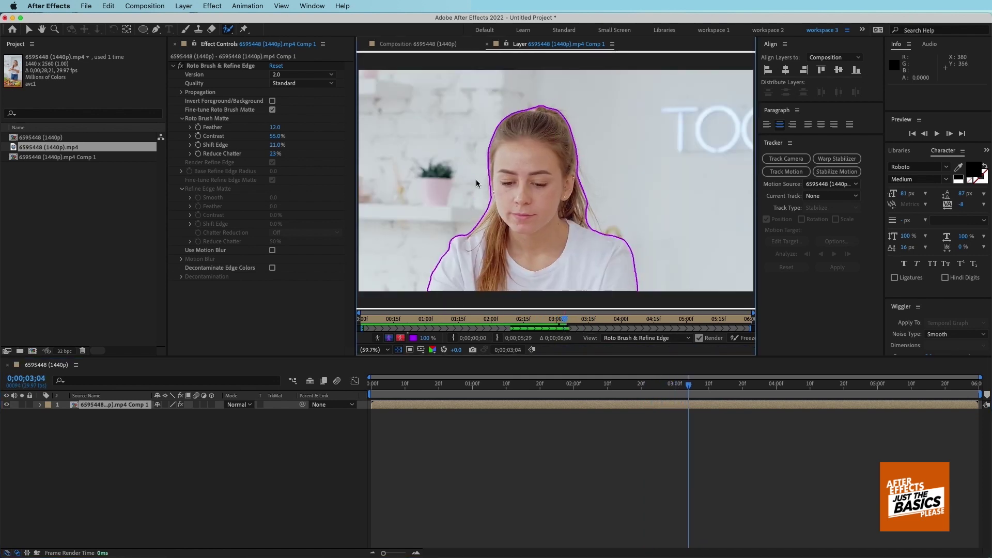
key(Page_Down)
key(Page_Down)
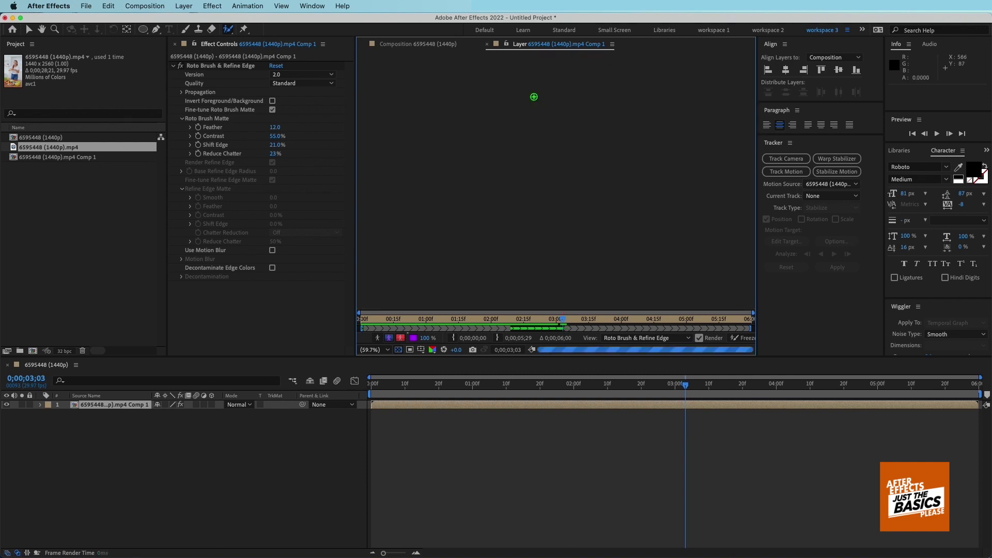
key(Page_Down)
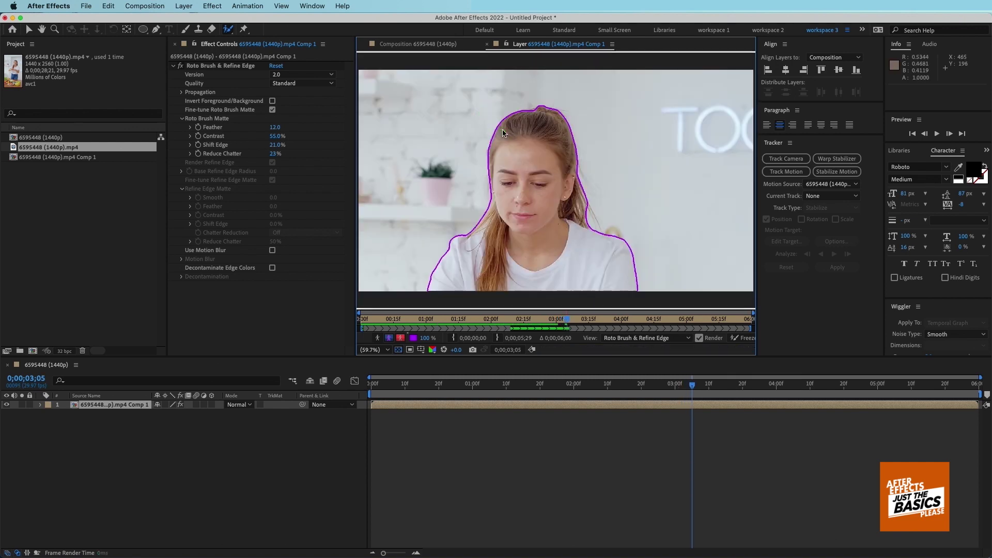
key(Page_Down)
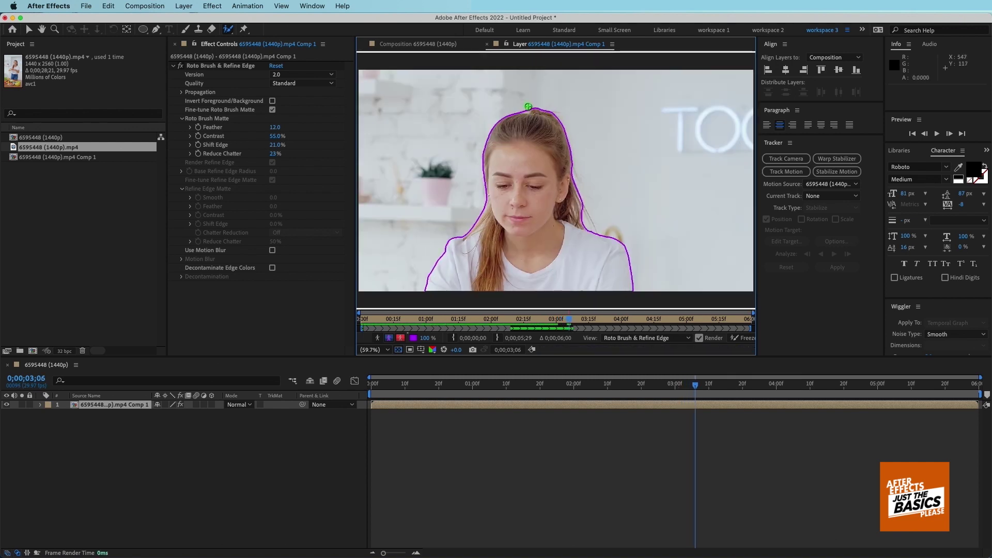
- Trim background above the hair and propagate the outline frame by frame to about 0;00;03;29
key(Page_Down)
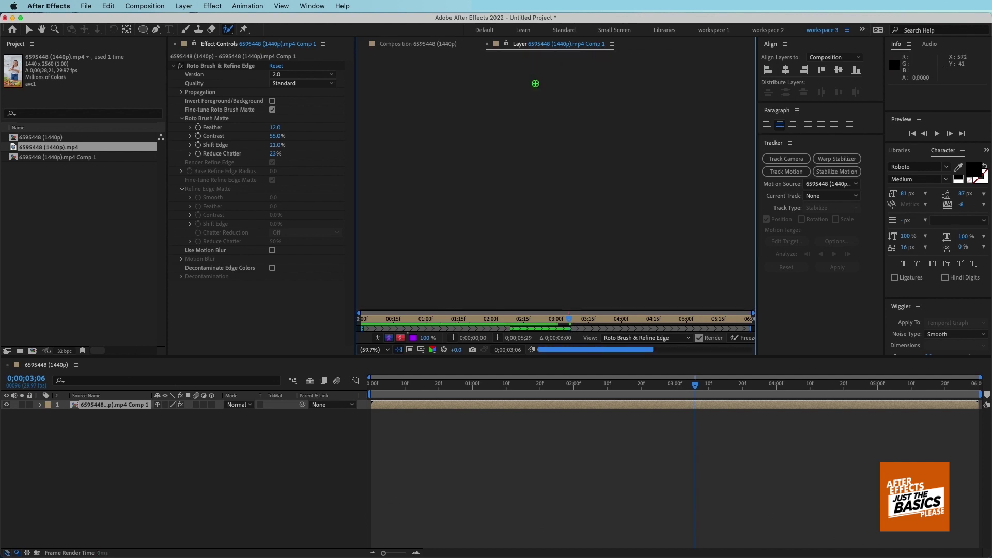
alt+click(526, 111)
key(Page_Down)
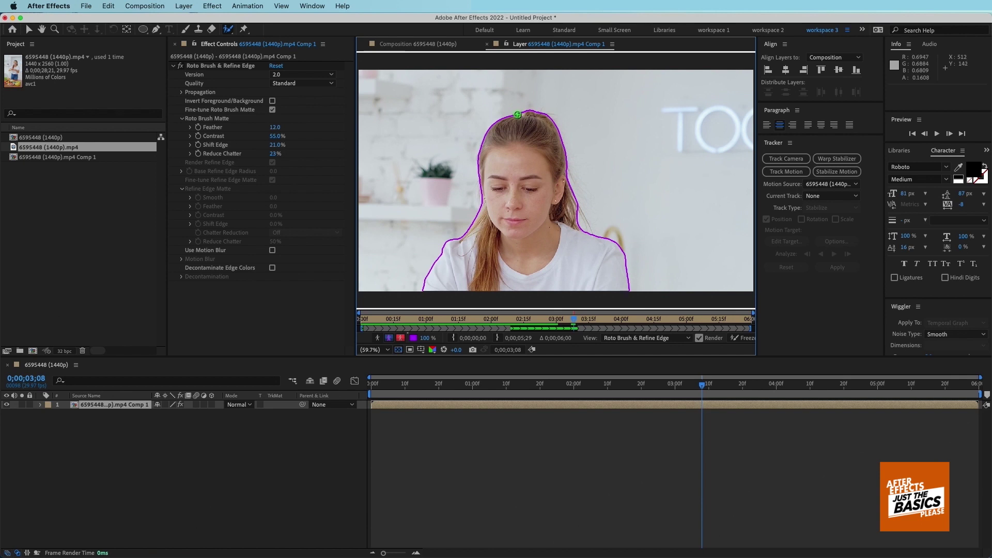
key(Page_Down)
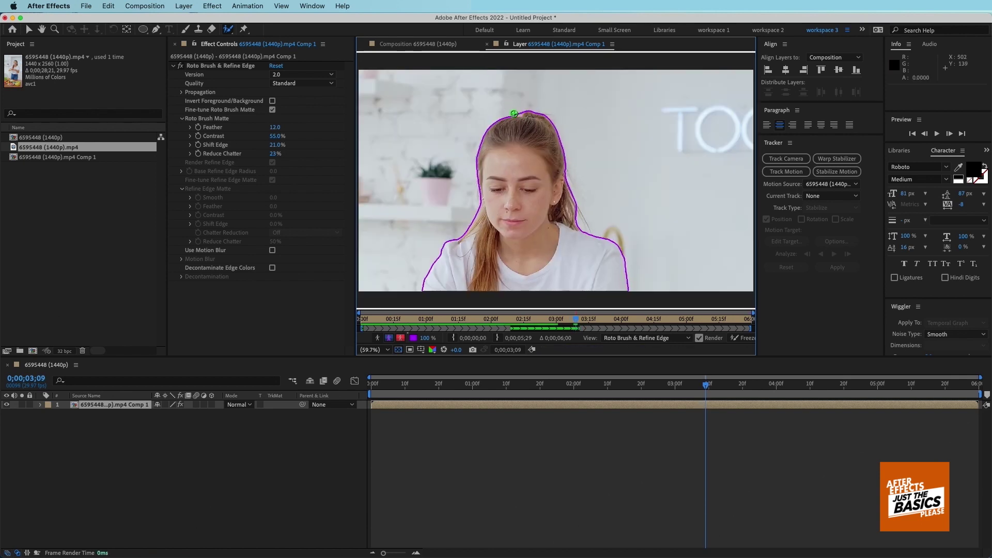
key(Page_Down)
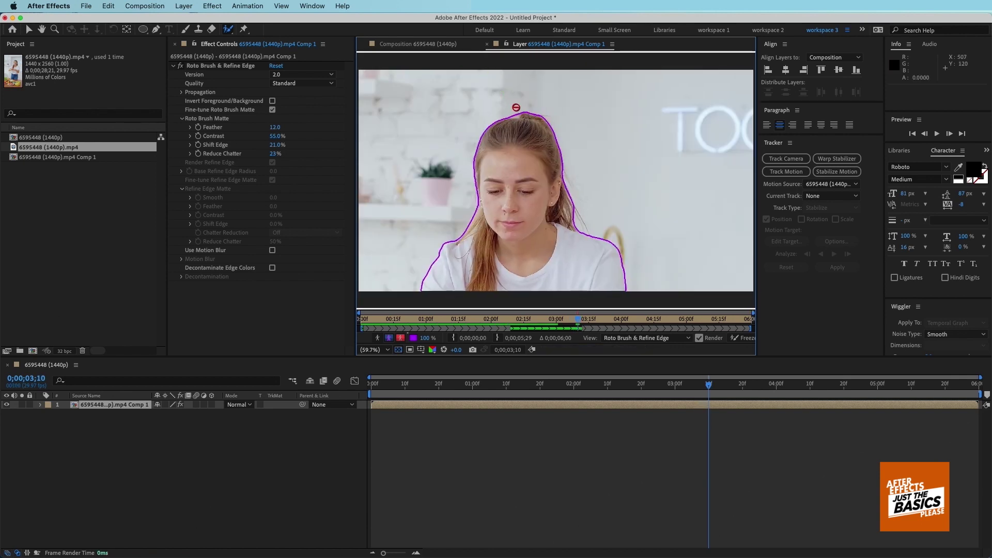
key(Page_Down)
key(Page_Down)
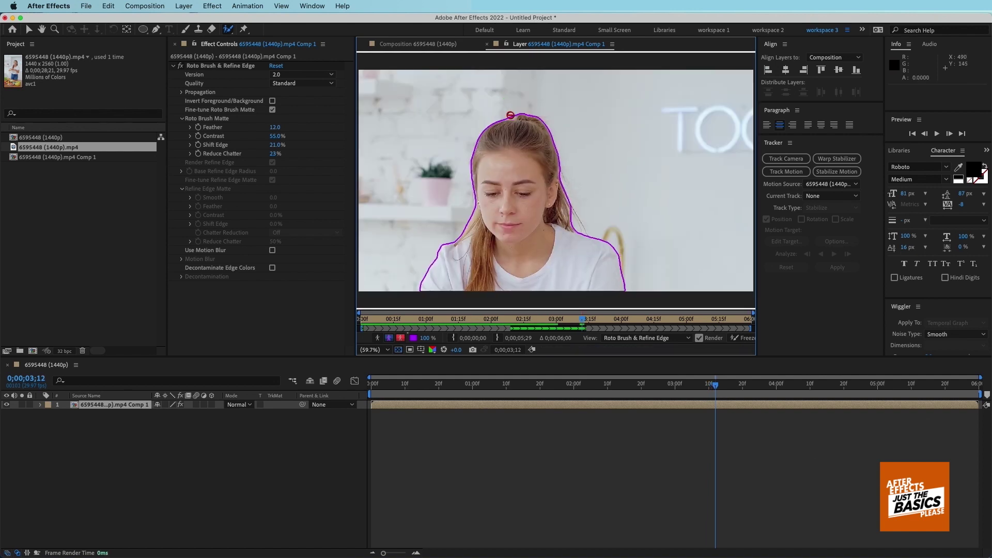
key(Page_Down)
key(Page_Down)
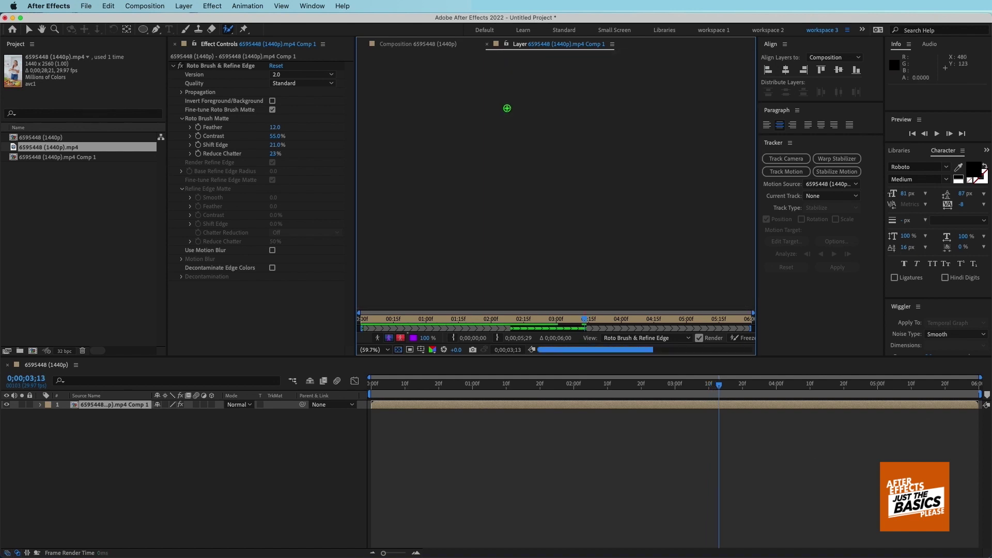
key(Page_Down)
key(Page_Down)
key(Page_Down)
key(Page_Down)
key(Page_Down)
key(Page_Down)
key(Page_Down)
key(Page_Down)
key(Page_Down)
key(Page_Down)
key(Page_Down)
key(Page_Down)
key(Page_Down)
key(Page_Down)
key(Page_Down)
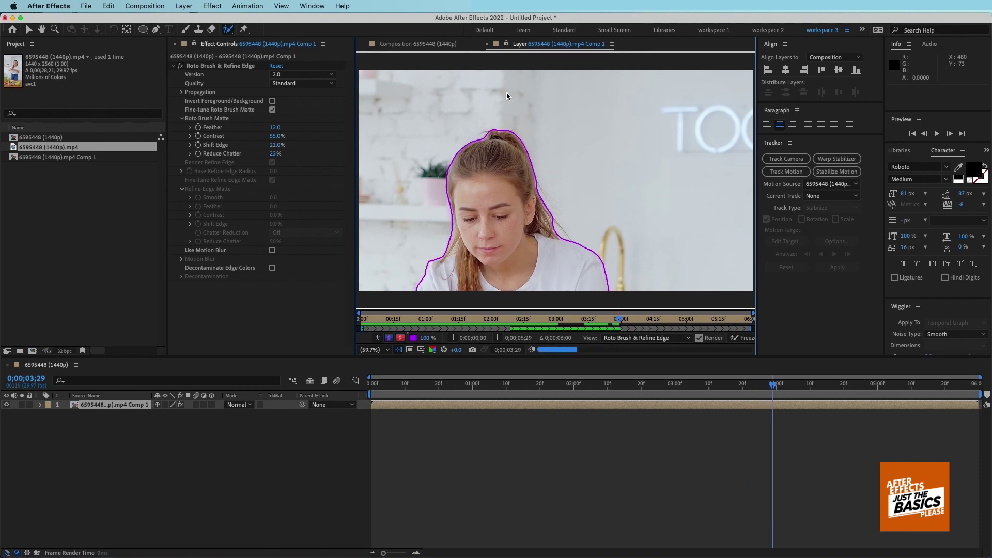
key(Page_Down)
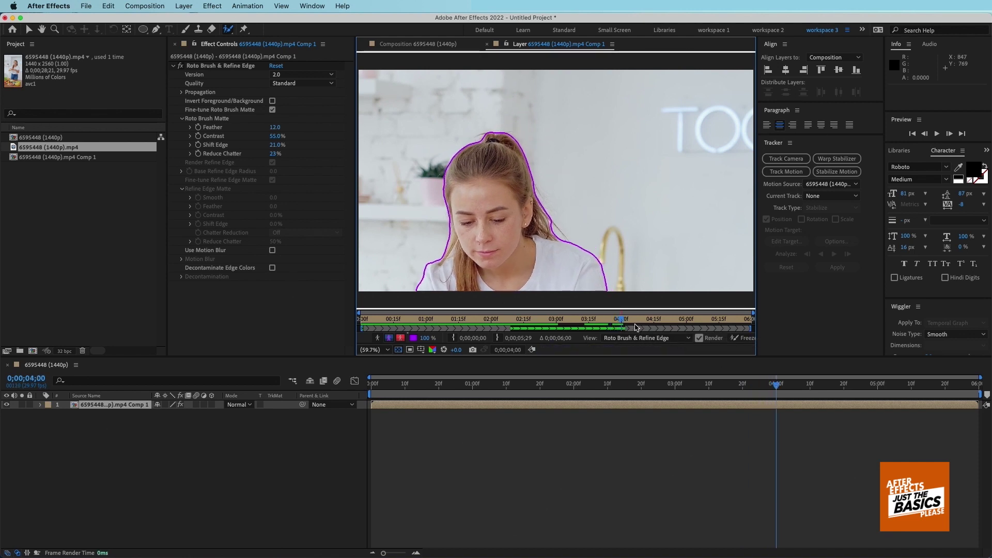
- Shorten the composition duration to 4 seconds in Composition Settings
key(super+k)
click(335, 309)
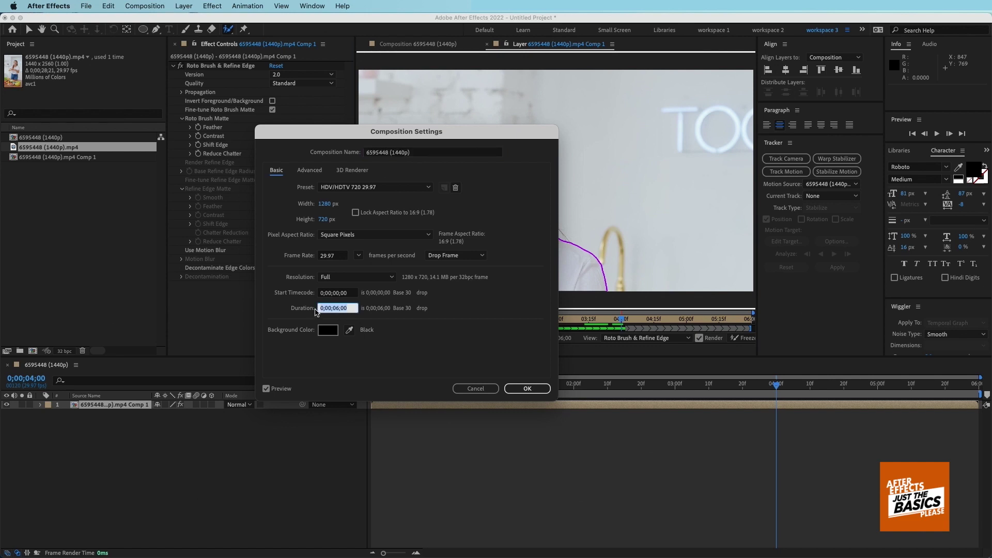
key(Return)
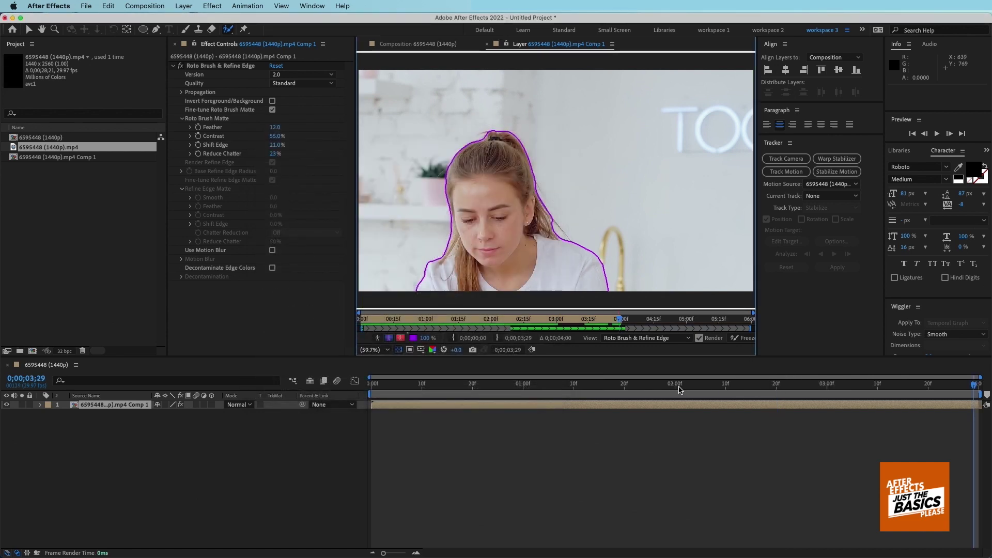
- Close the roto Layer view and scrub the composition to 0;00;02;04 so the matte propagates
drag(678, 385, 543, 384)
click(528, 384)
click(487, 45)
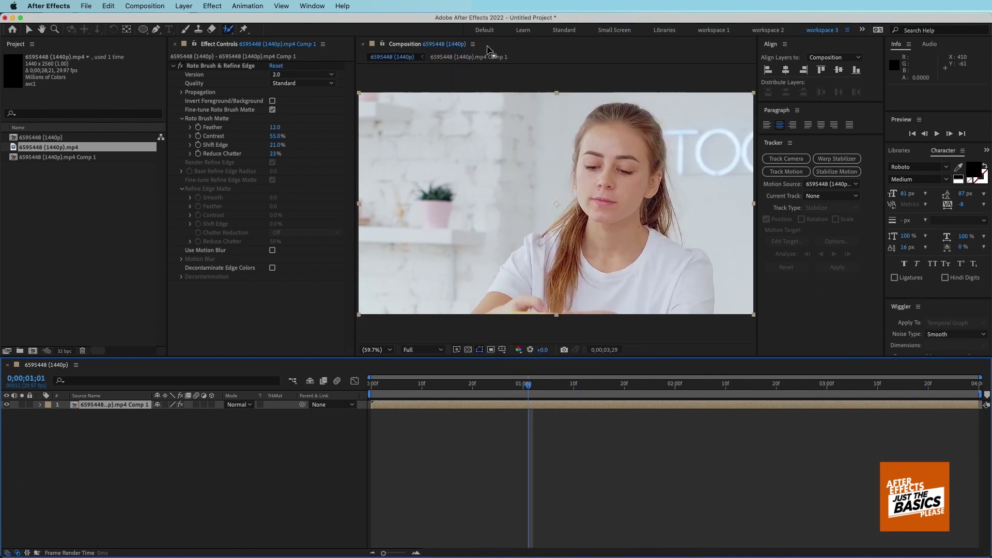
click(467, 356)
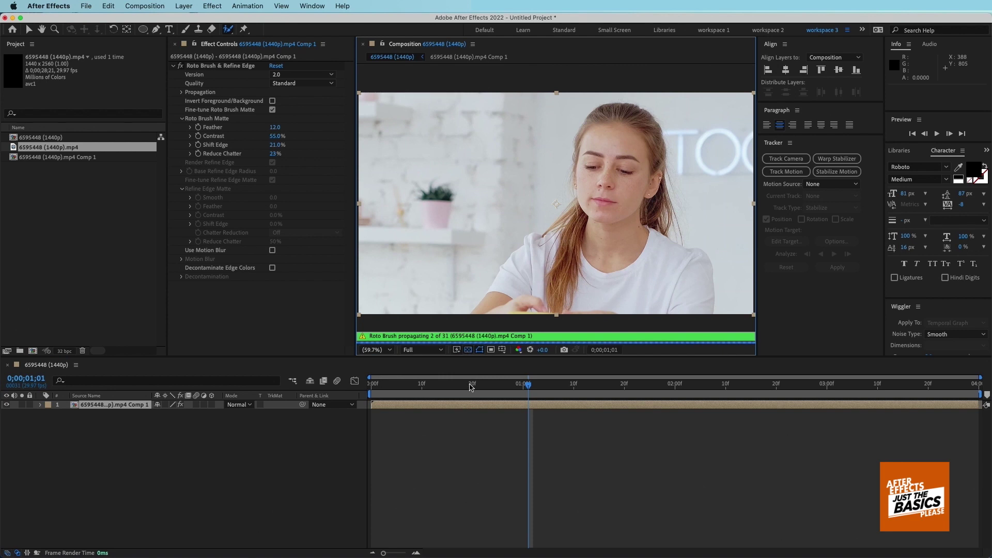
click(498, 388)
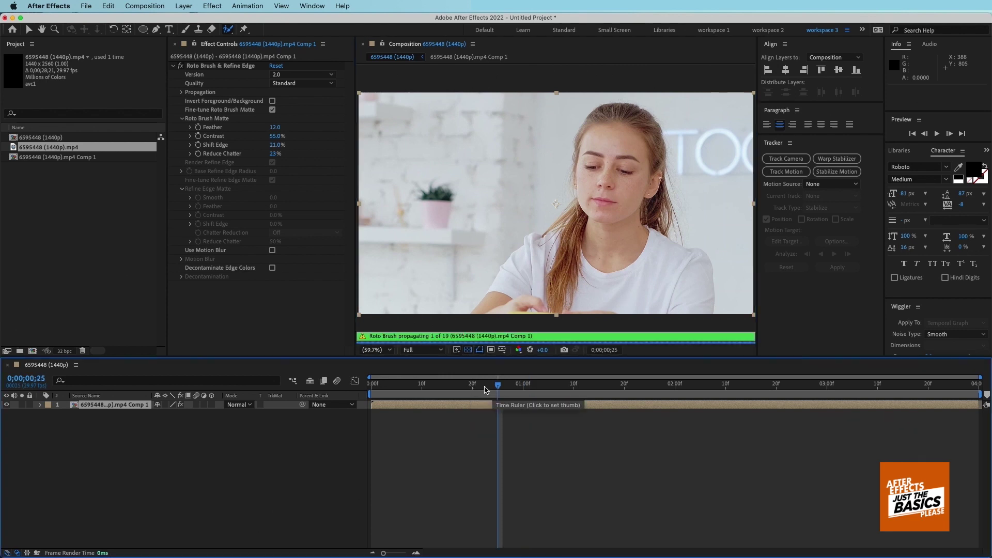
drag(481, 388, 695, 385)
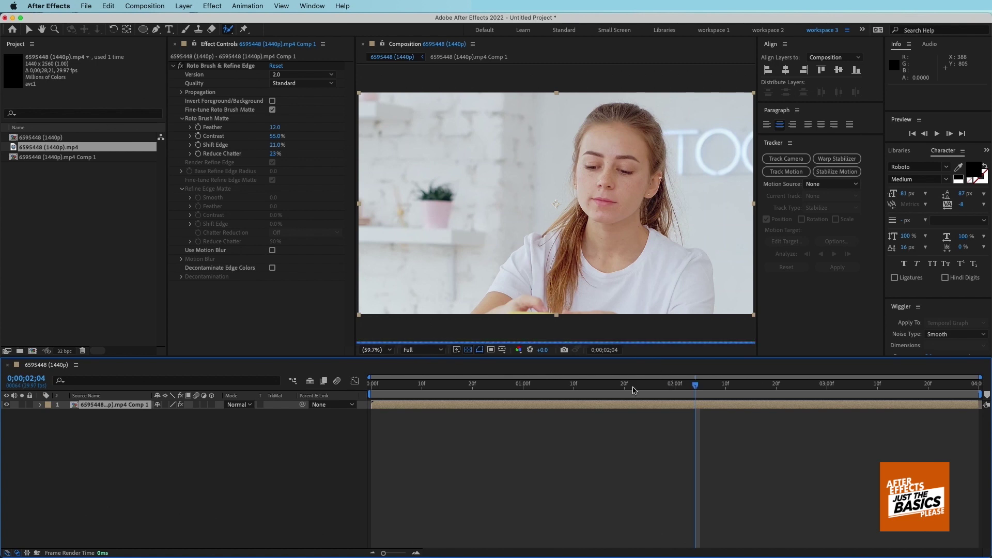
- At frame 0;00;01;03, create a new solid layer coloured black (Black Solid 1)
click(462, 388)
click(437, 389)
click(540, 390)
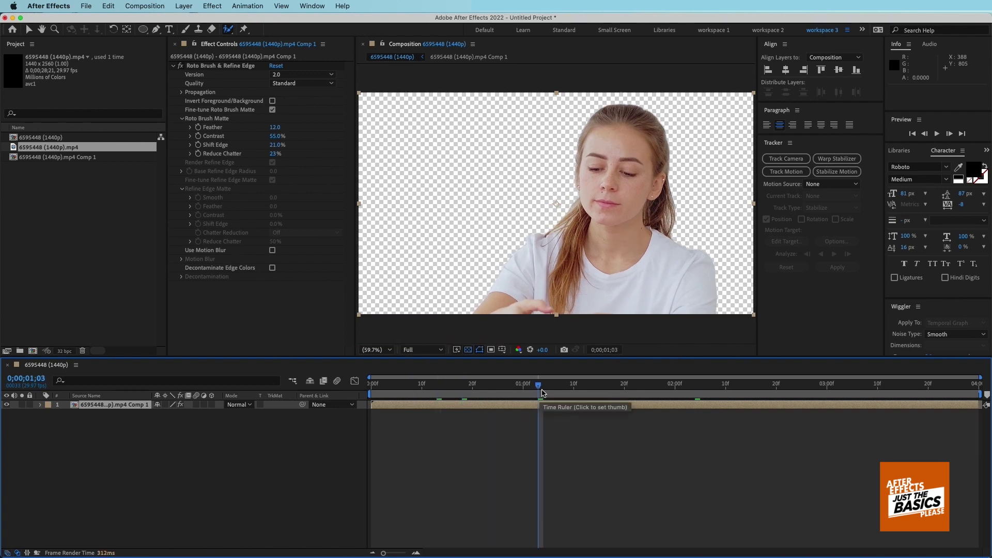
key(ctrl+y)
click(155, 356)
click(206, 313)
click(205, 367)
click(302, 238)
click(246, 387)
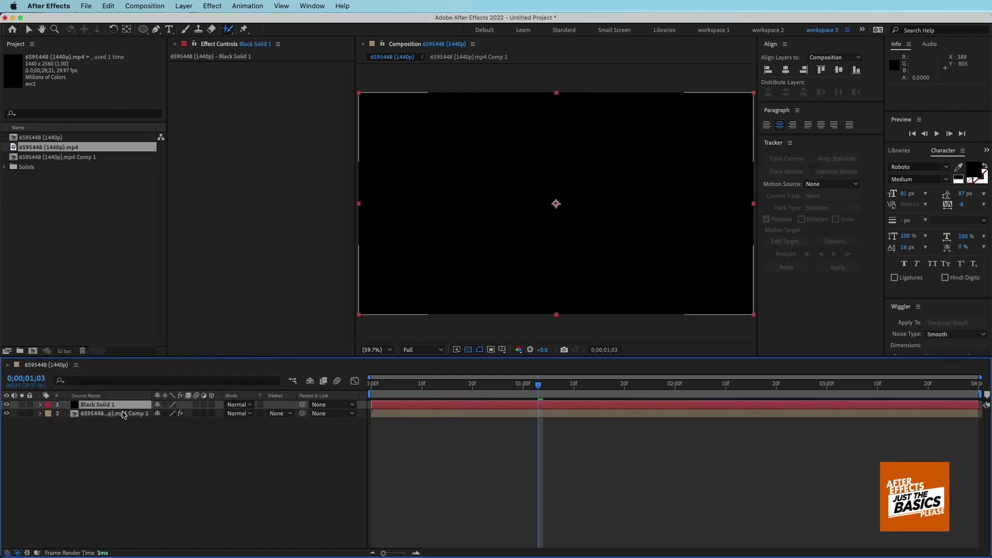
- Move the black solid beneath the woman's layer, preview the composite, and select both layers
drag(130, 414, 198, 433)
drag(412, 385, 372, 385)
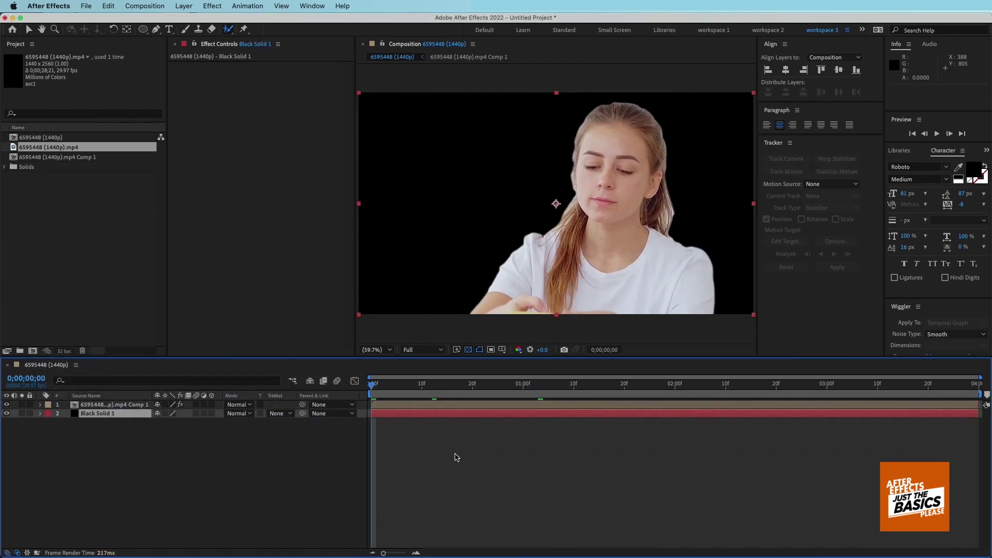
key(space)
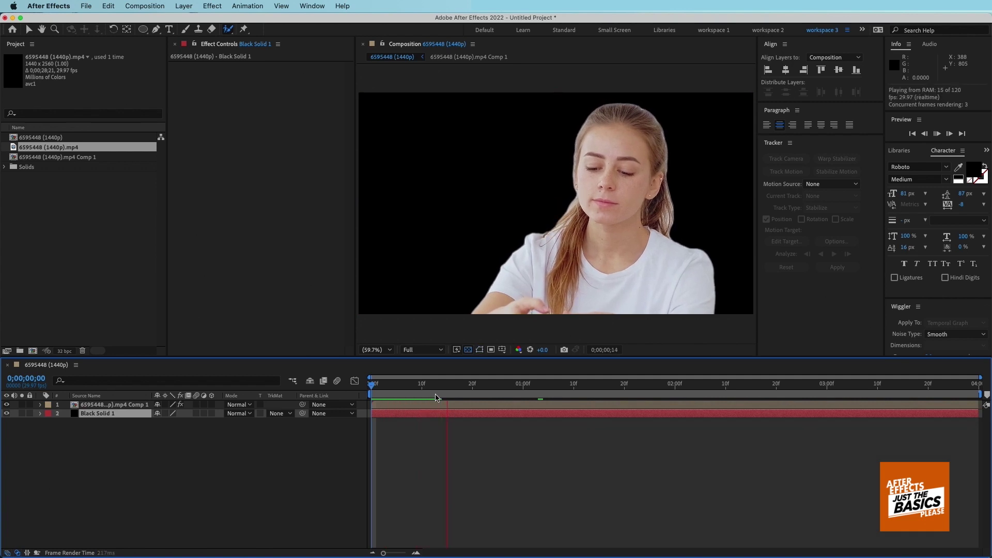
drag(375, 385, 391, 394)
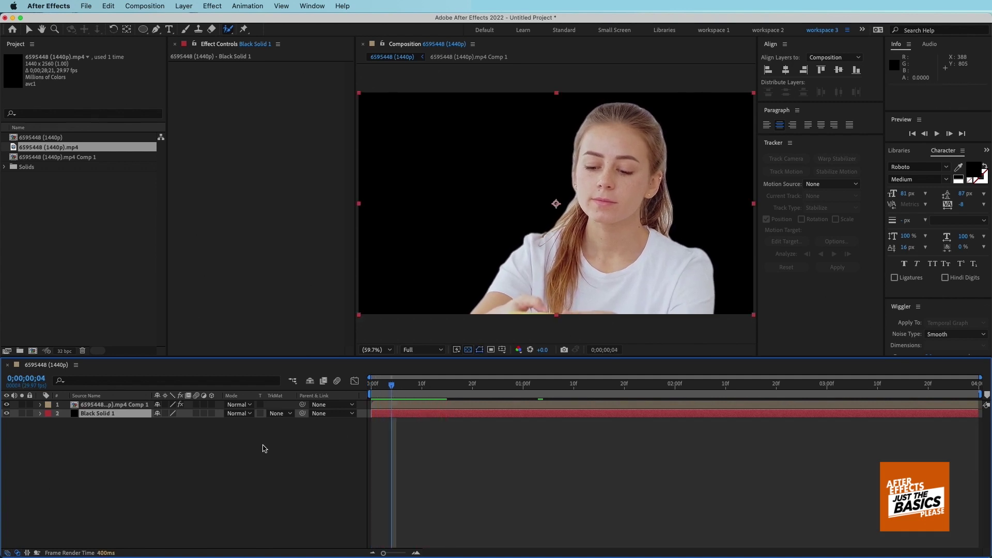
drag(179, 446, 104, 401)
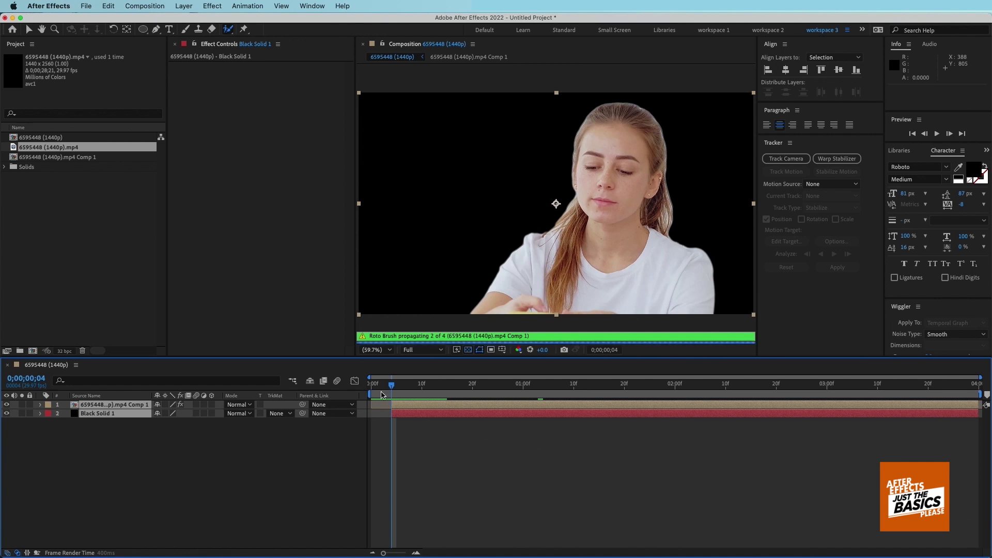
- Change the composition duration from 0;00;04;00 to 0;00;03;26 to match the footage end, then preview
key(Home)
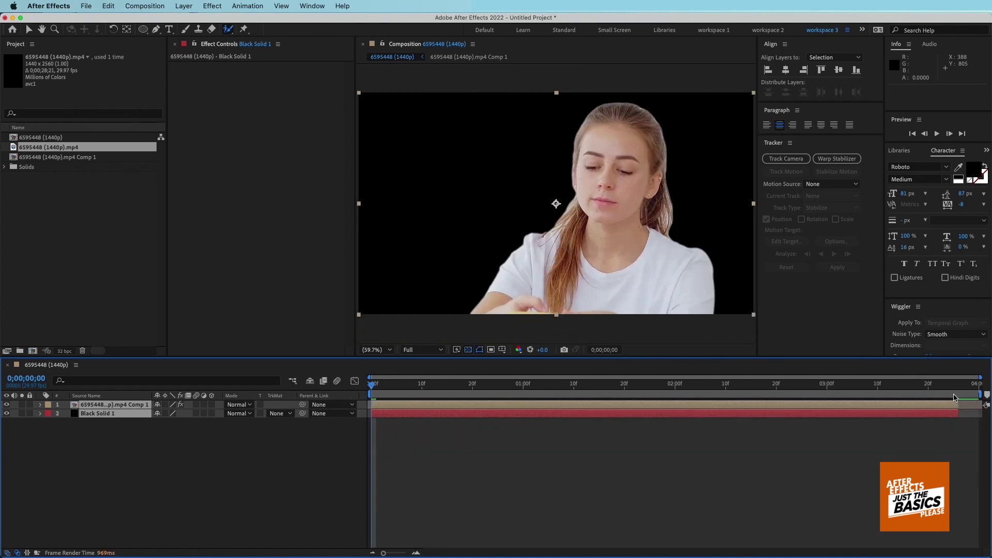
click(957, 393)
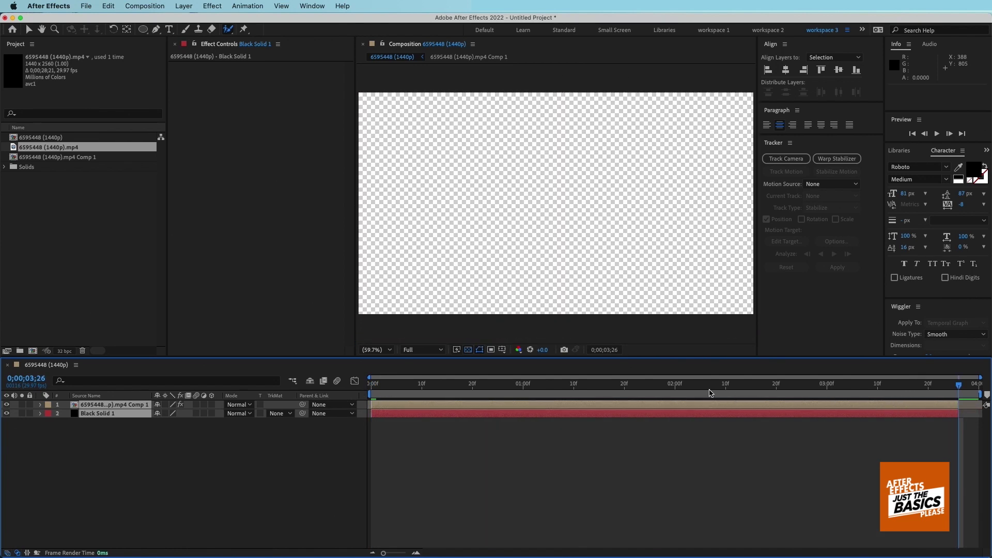
key(super+k)
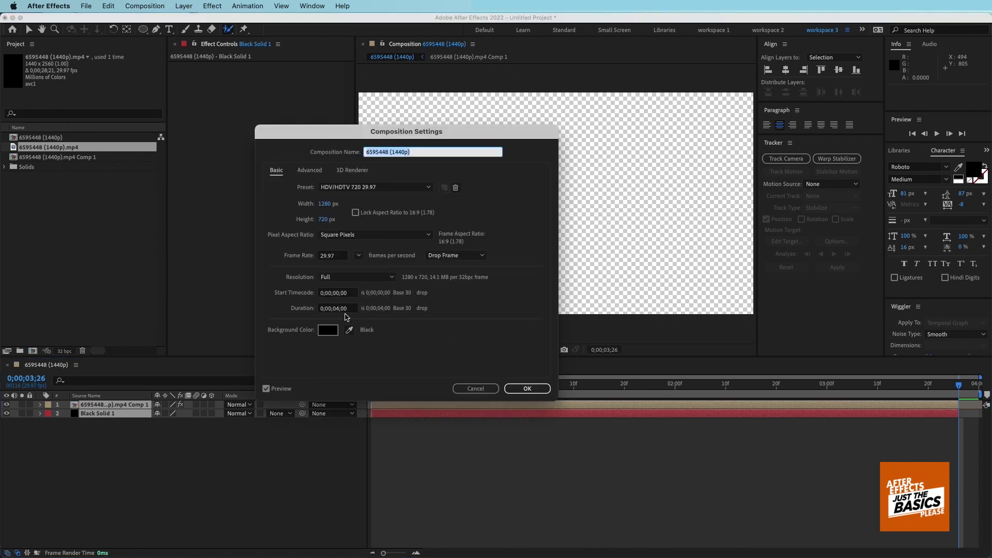
click(338, 309)
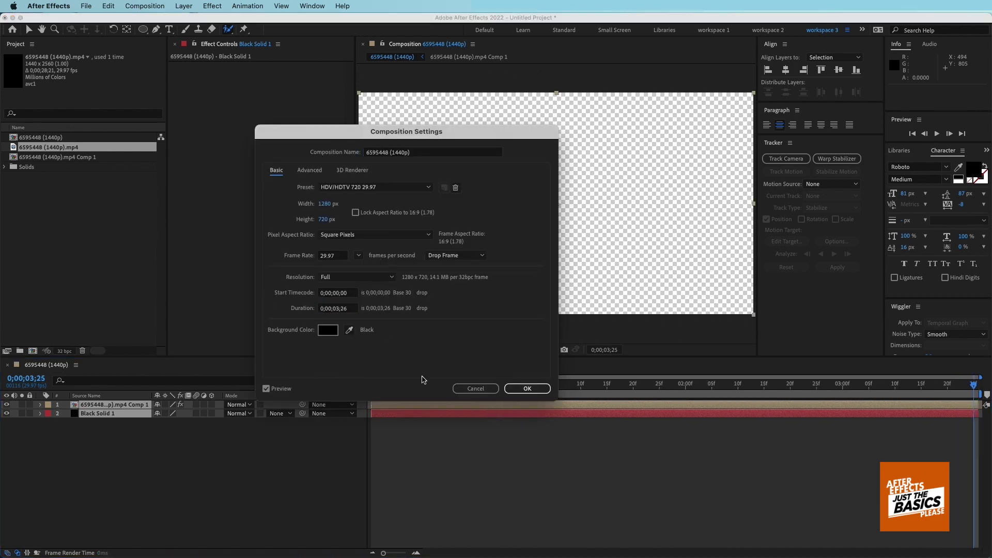
key(Return)
key(space)
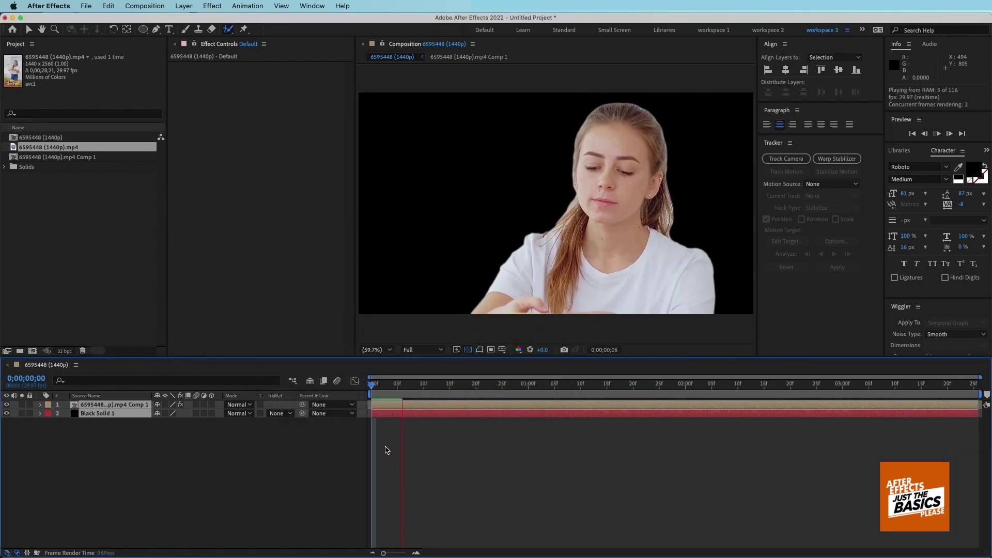